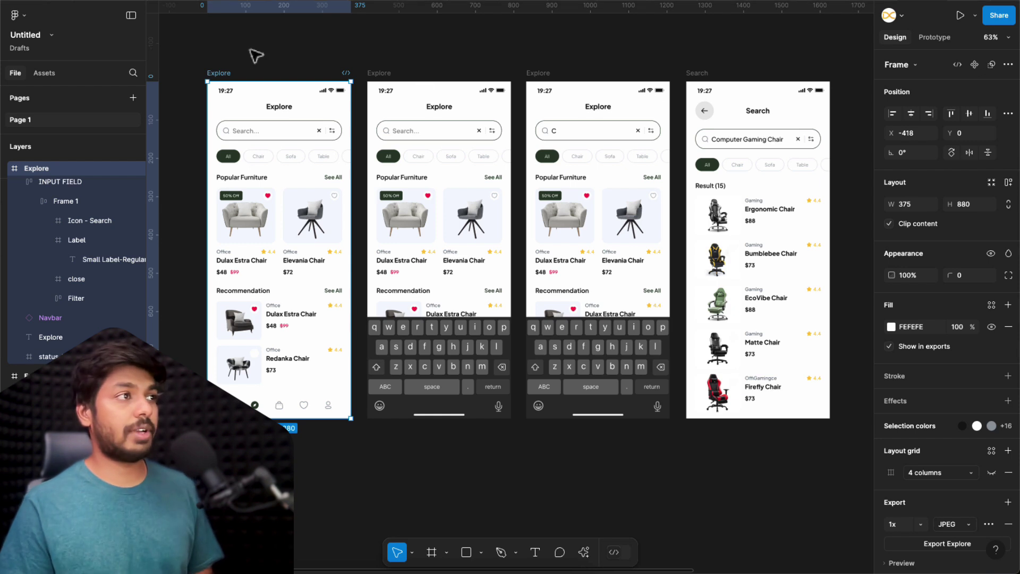
- Preview the Explore screen prototype, testing the search field tap and search submit
click(242, 63)
click(219, 74)
key(shift+space)
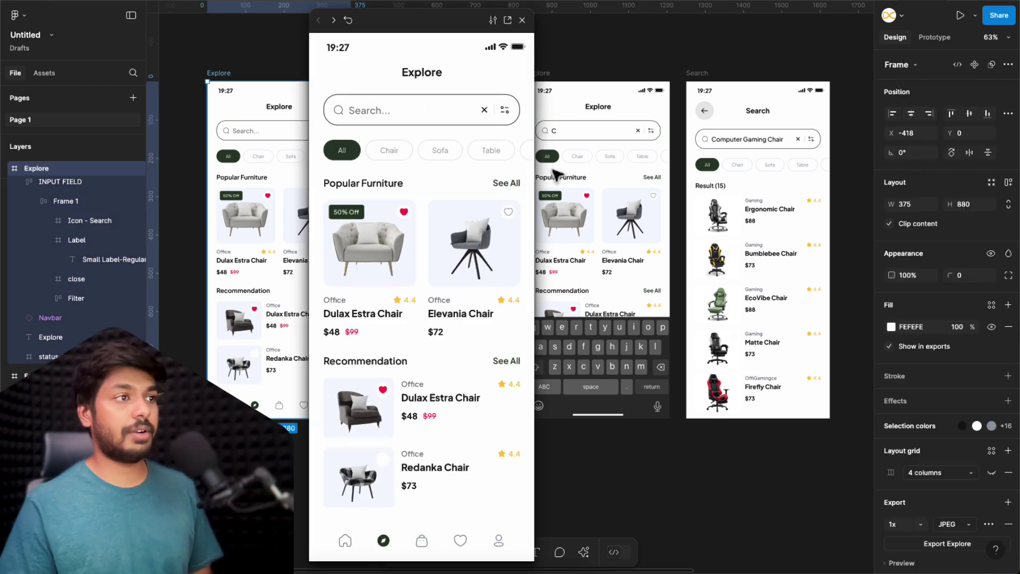
click(426, 113)
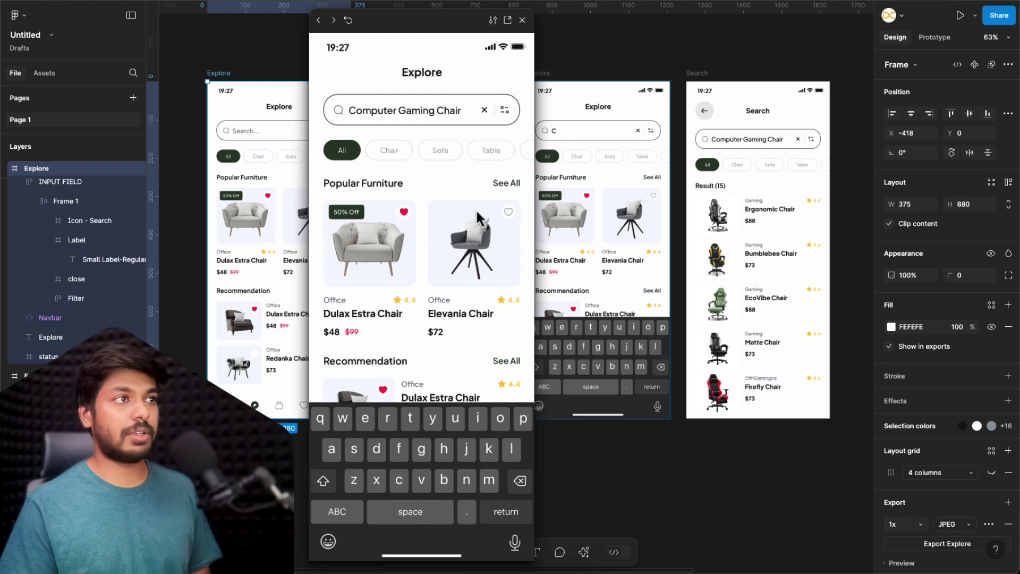
click(511, 523)
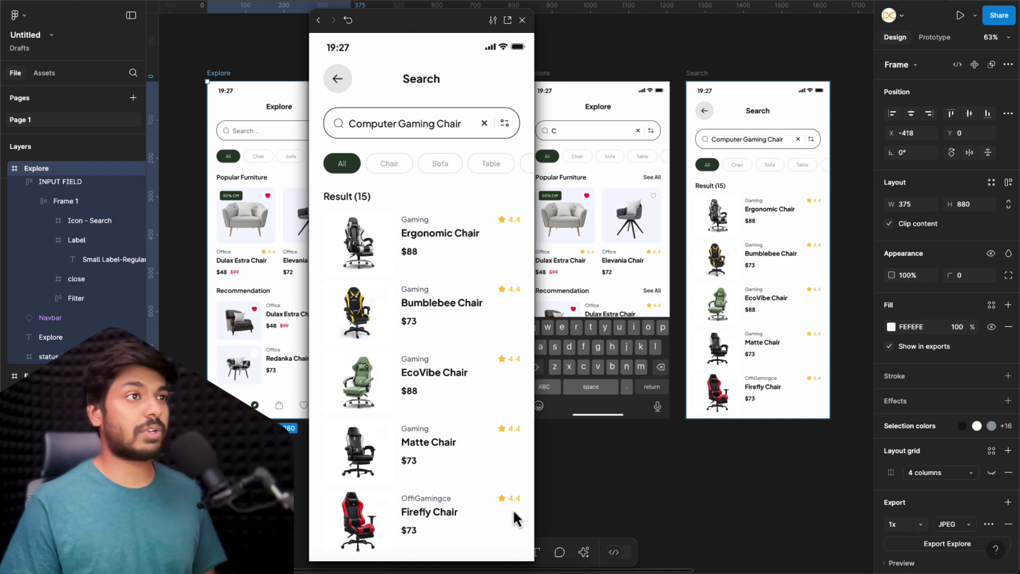
click(522, 20)
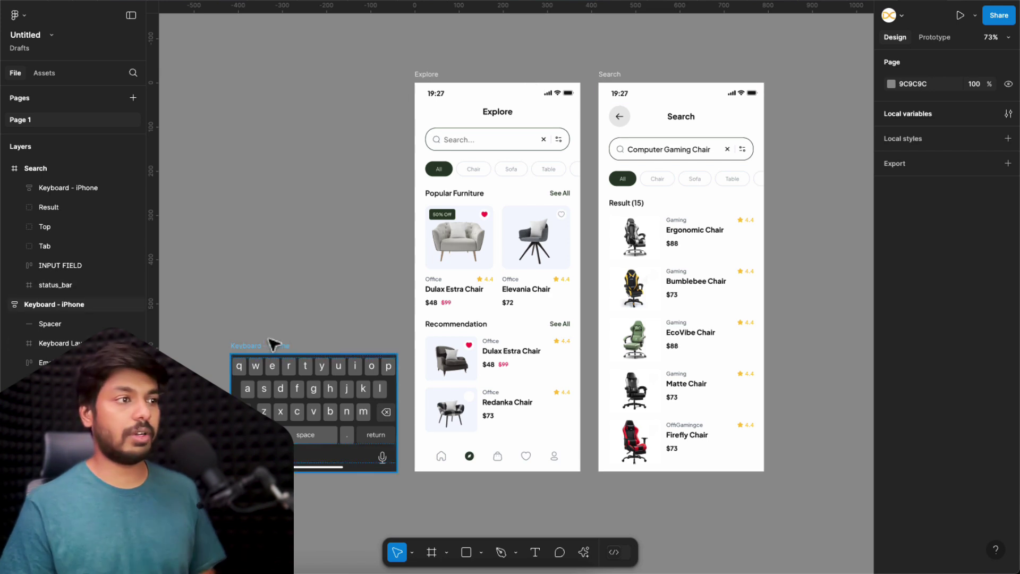
- Duplicate the Explore frame with Ctrl+D and nudge the copy into line below the original
scroll(349, 301, down, 3)
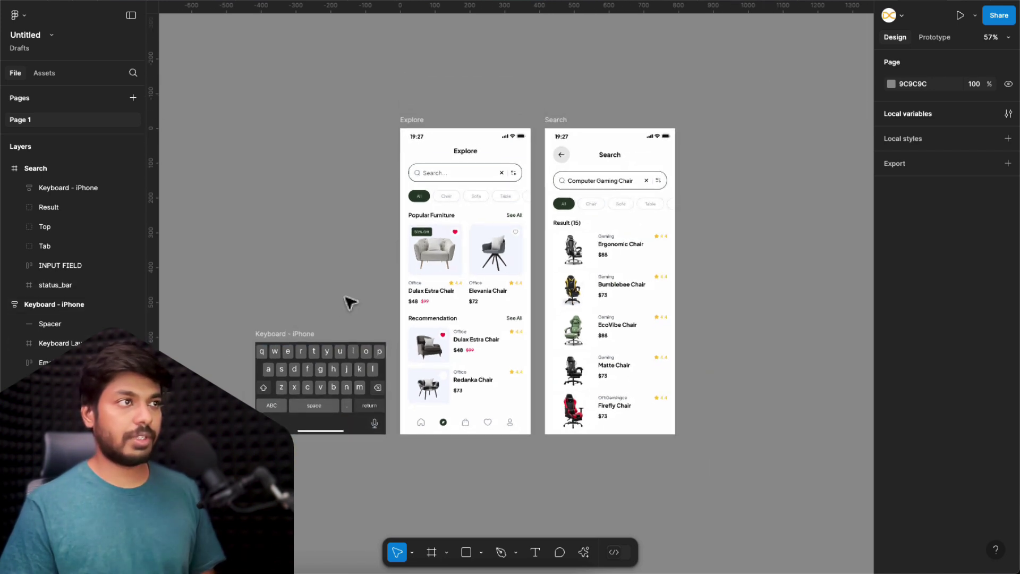
scroll(346, 296, down, 4)
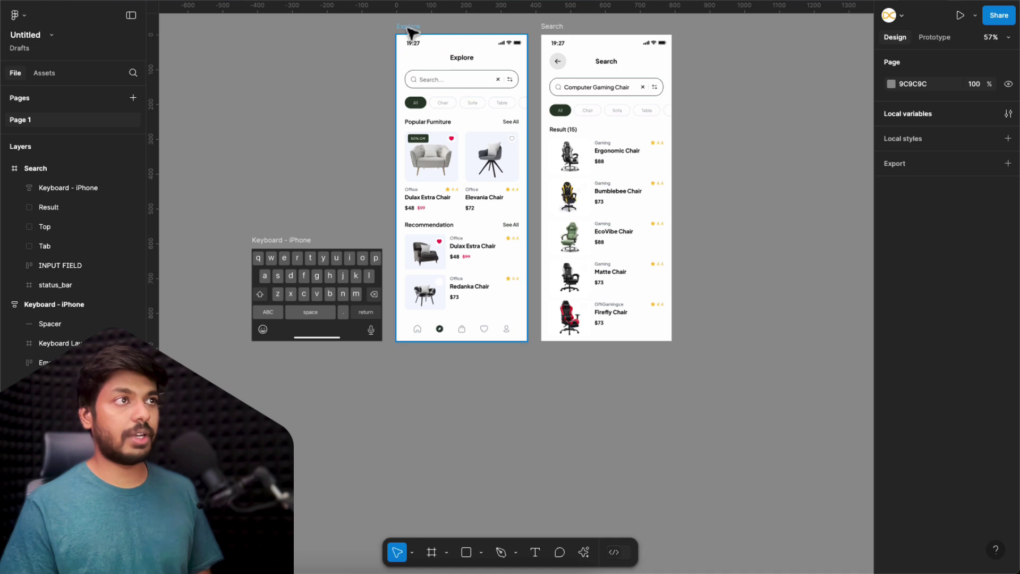
click(444, 335)
key(ctrl+d)
drag(451, 407, 451, 404)
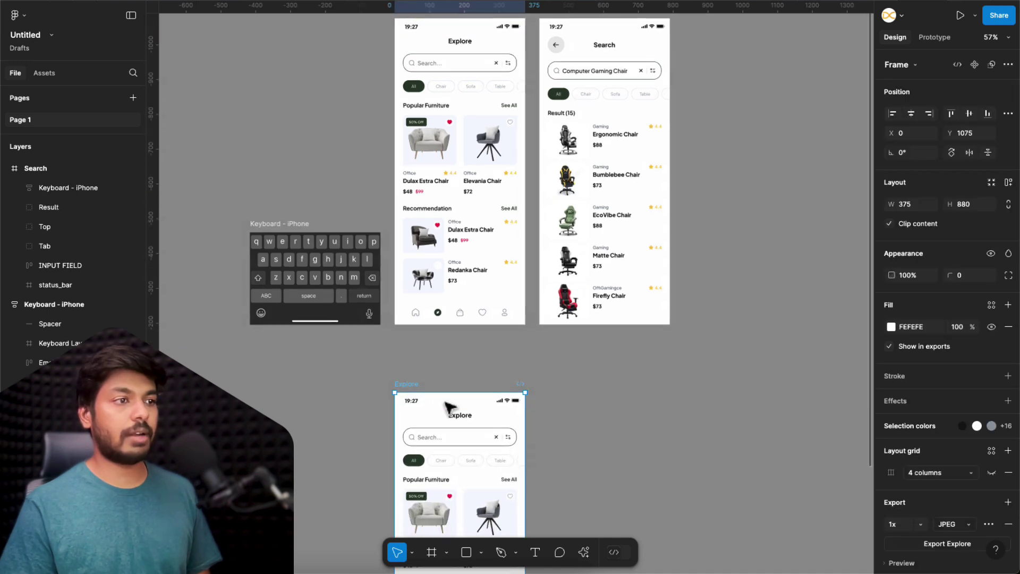
scroll(433, 364, down, 5)
scroll(483, 326, up, 3)
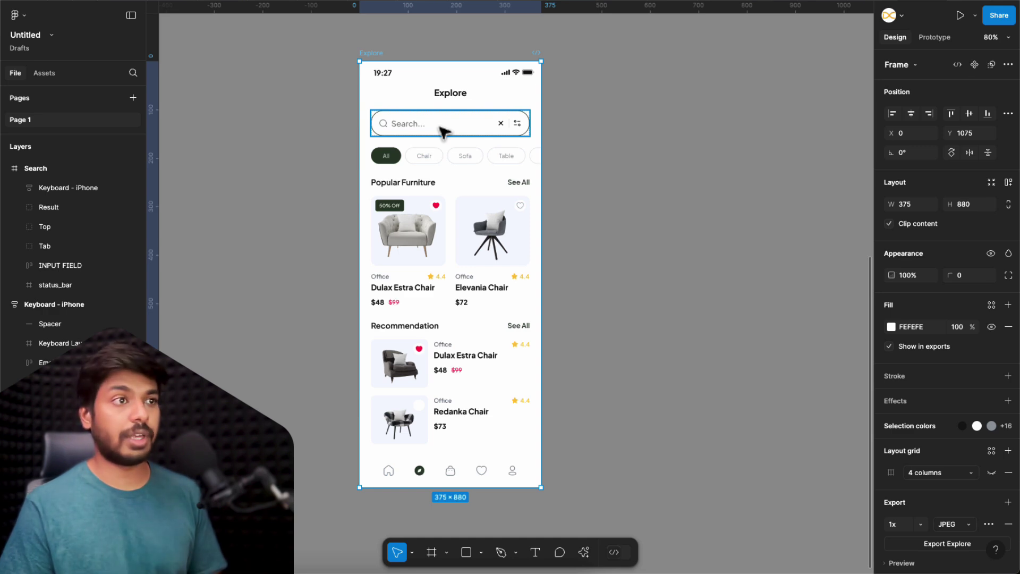
- Paste the Computer Gaming Chair text layer and drag it onto empty canvas beside the Explore copy
click(617, 159)
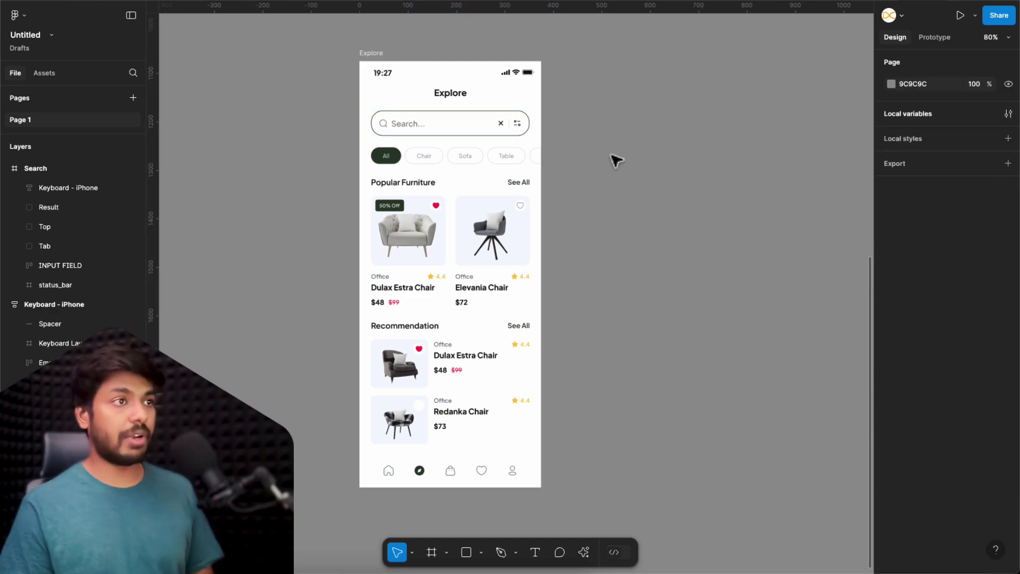
key(ctrl+v)
drag(511, 291, 633, 126)
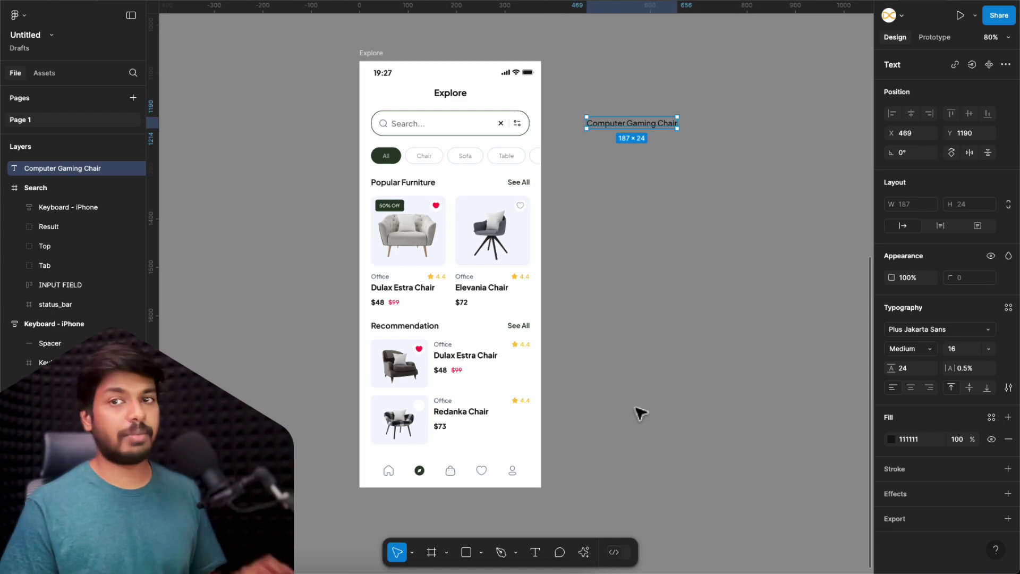
- Search 'typist' under Plugins & widgets and run the Typist plugin
click(584, 553)
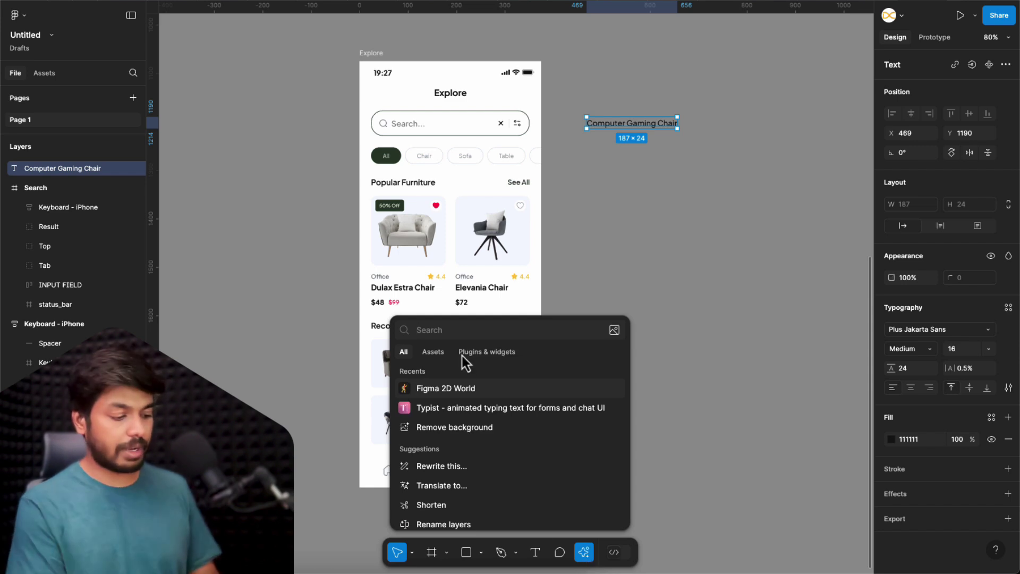
text(typist)
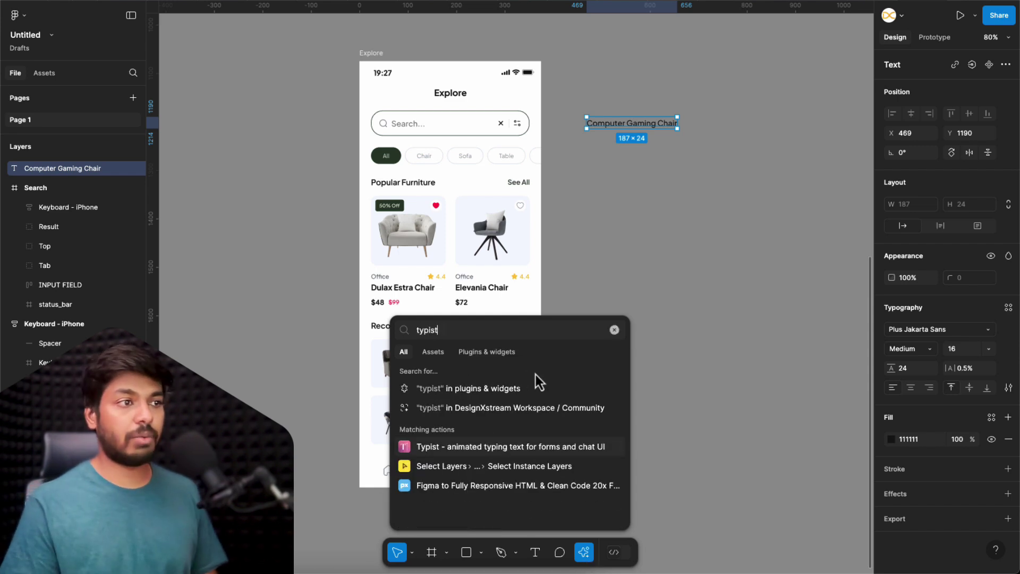
click(482, 357)
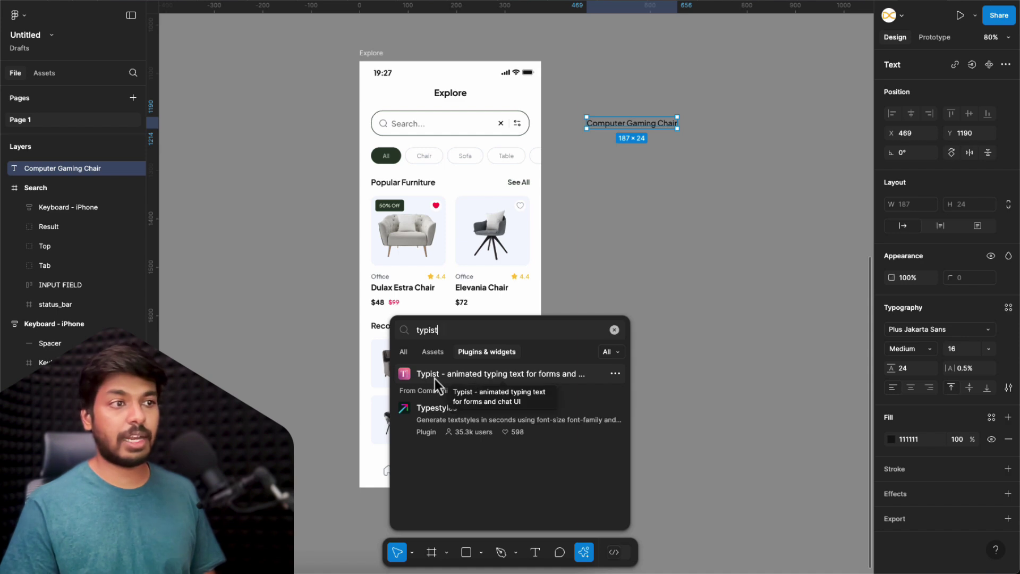
click(478, 375)
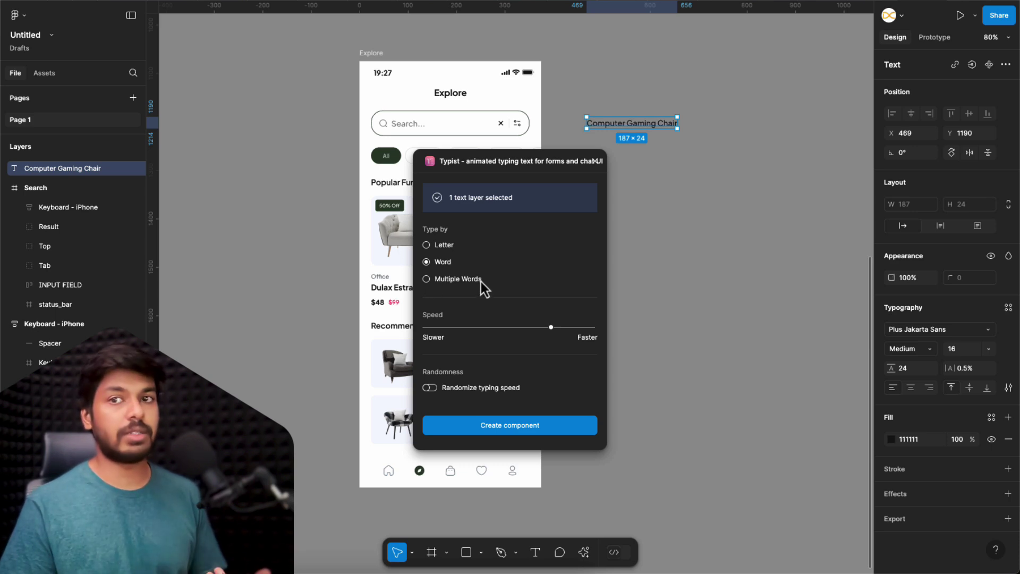
- Set Typist's Type by to Letter and create the Computer Gaming Chair typing component
click(444, 250)
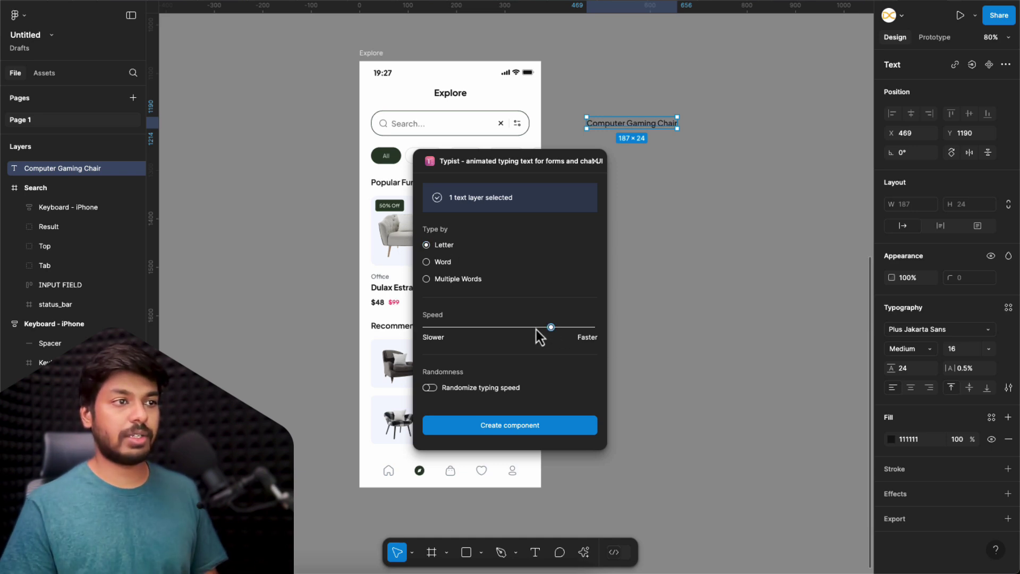
click(508, 428)
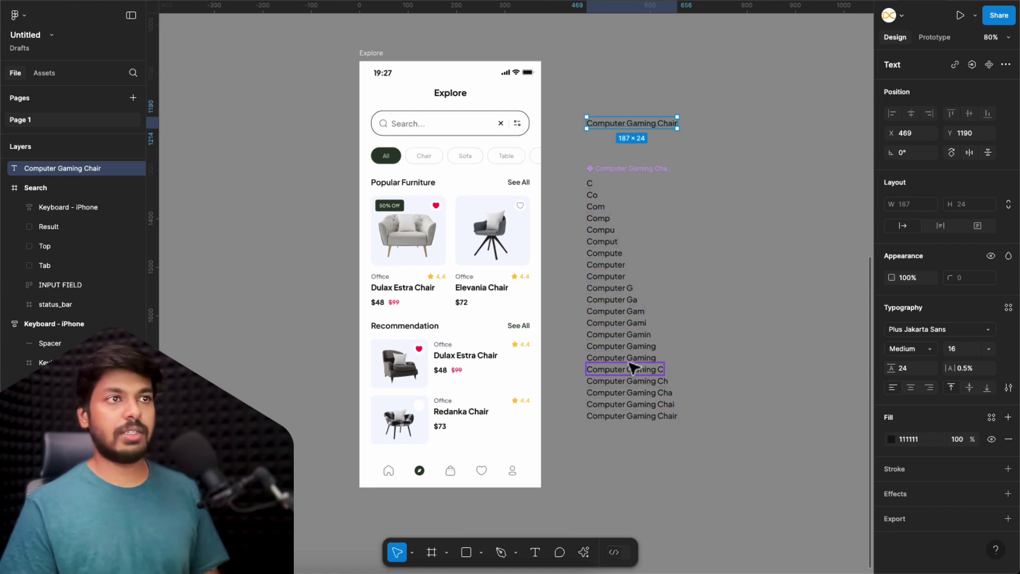
- Move the Computer Gaming Chair text and its typing variants further left together
click(712, 254)
scroll(597, 123, down, 3)
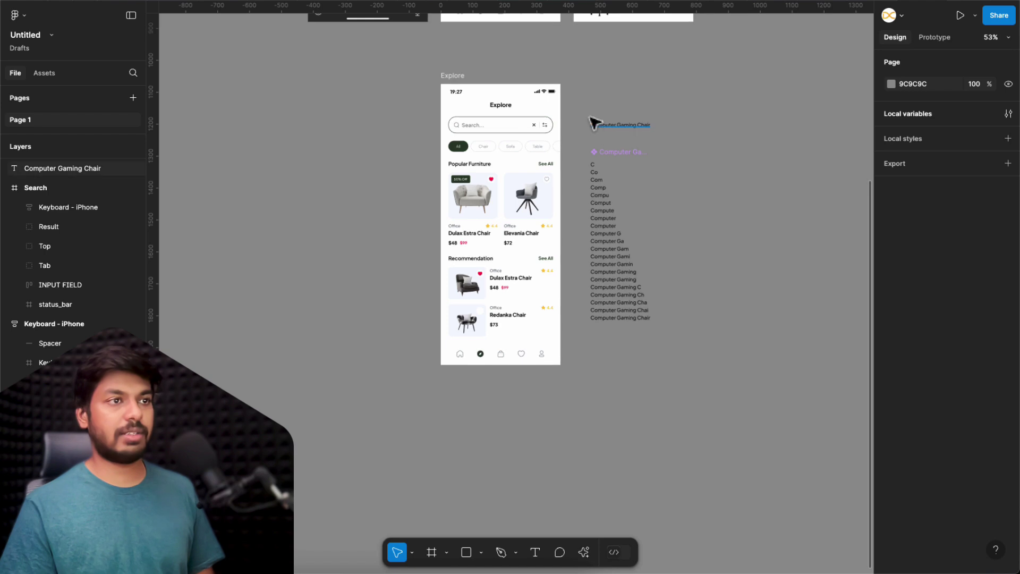
click(595, 123)
shift+click(619, 266)
drag(619, 266, 337, 270)
- Duplicate the Explore screen to its right, then pick the C variant and the new screen's Search... placeholder
click(449, 78)
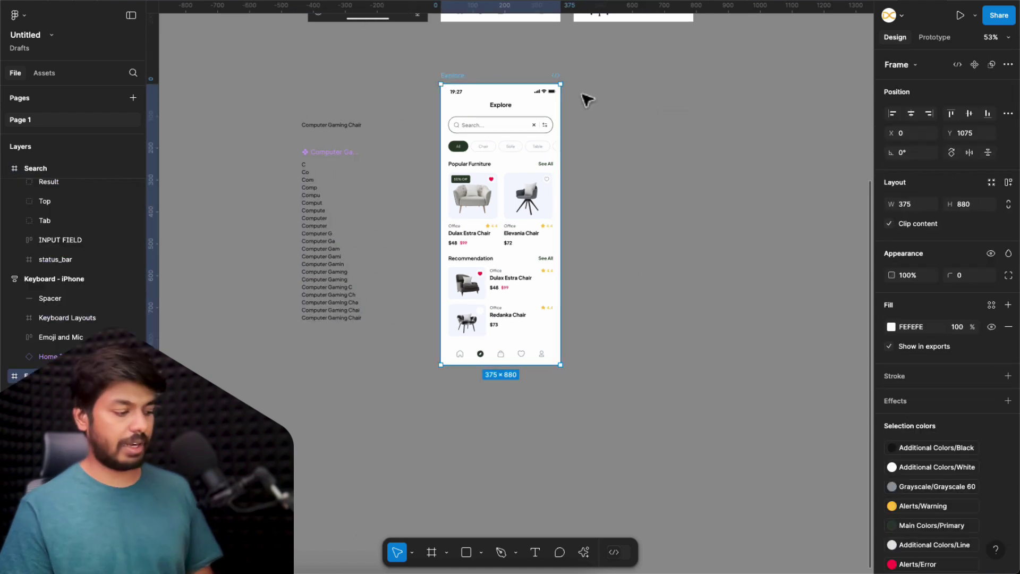
key(ctrl+d)
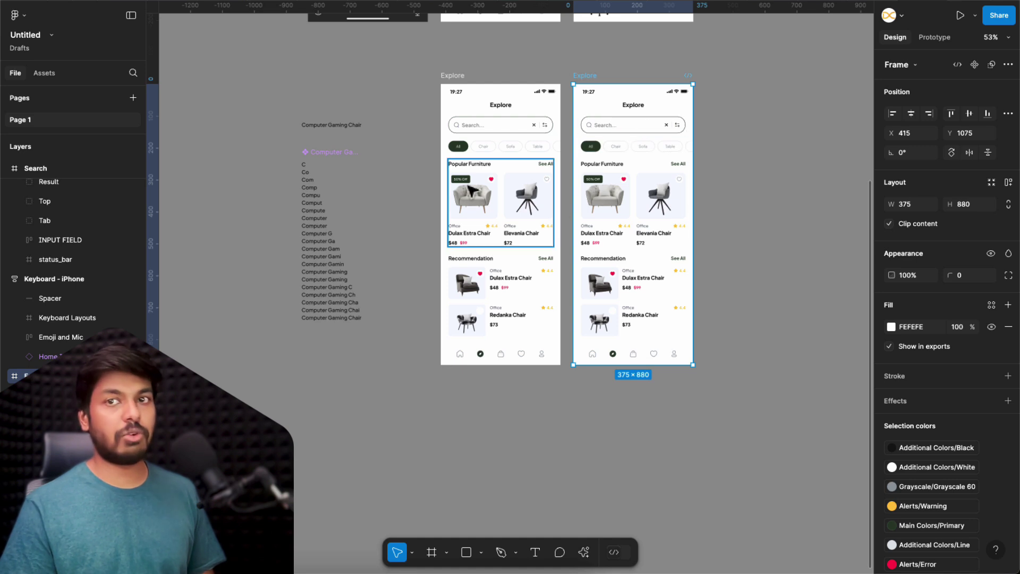
click(306, 166)
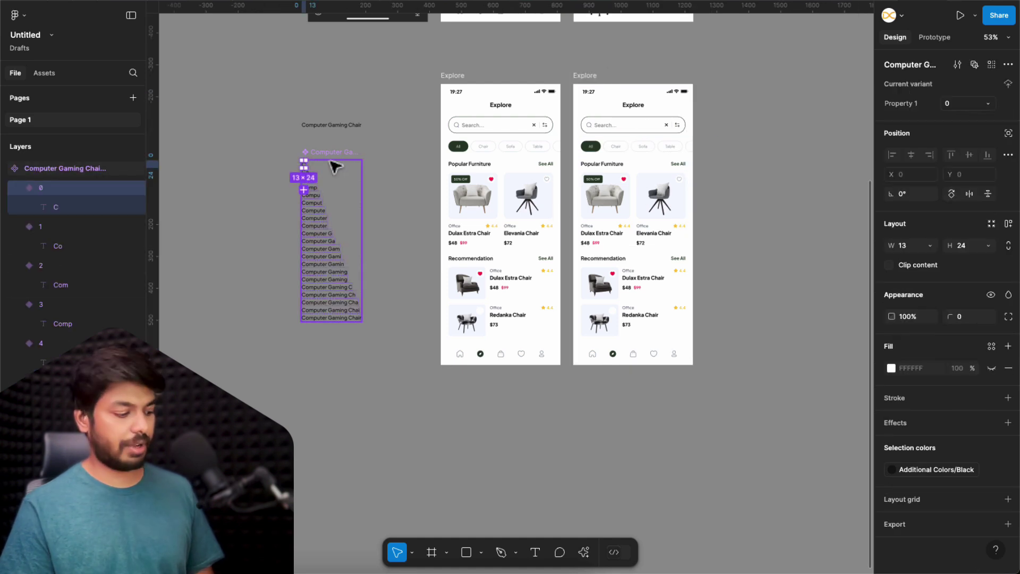
scroll(645, 130, up, 5)
ctrl+click(570, 135)
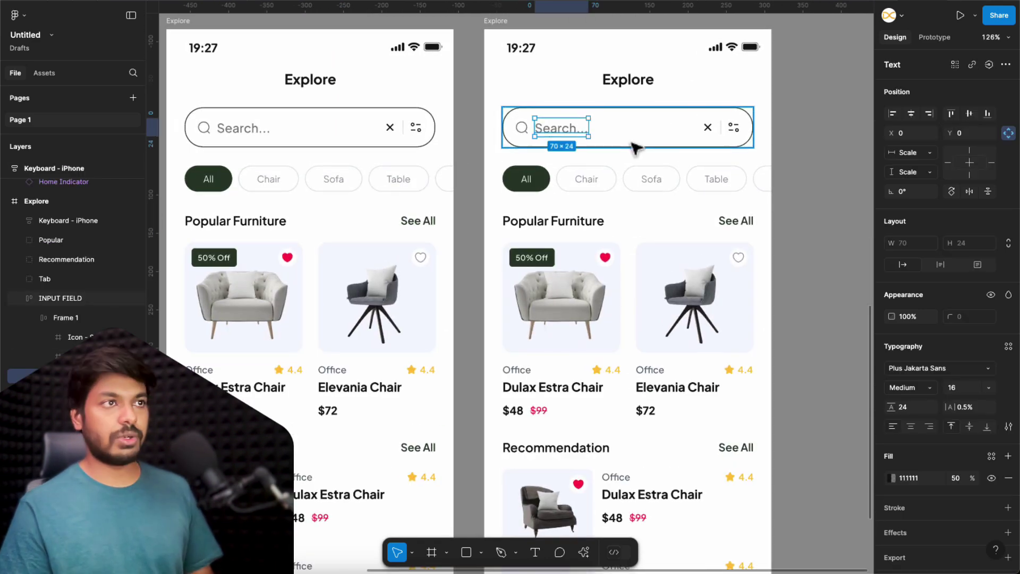
- Replace the second screen's Search... placeholder with the C typing variant, left-align it, and select that screen
right_click(568, 135)
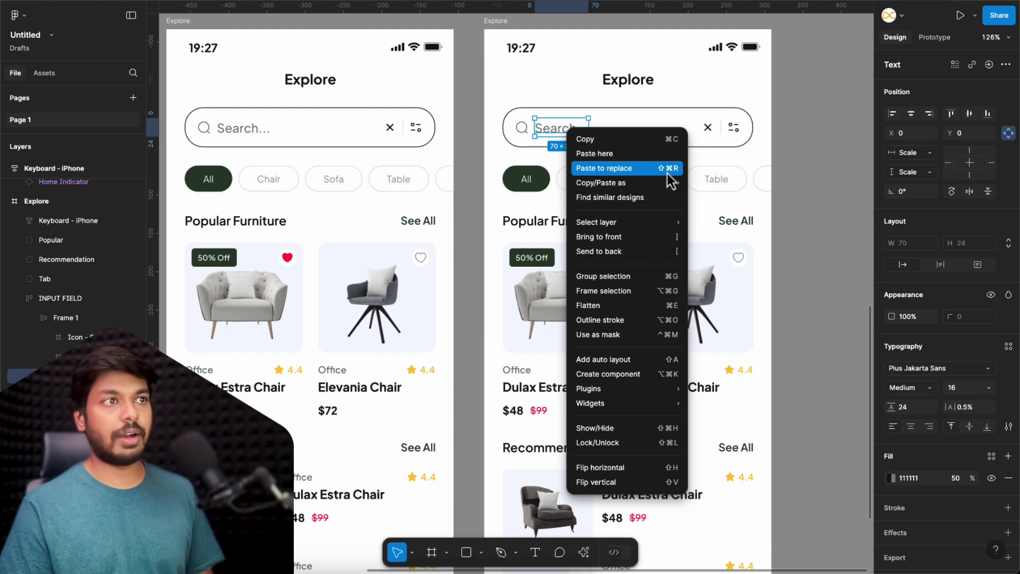
click(599, 167)
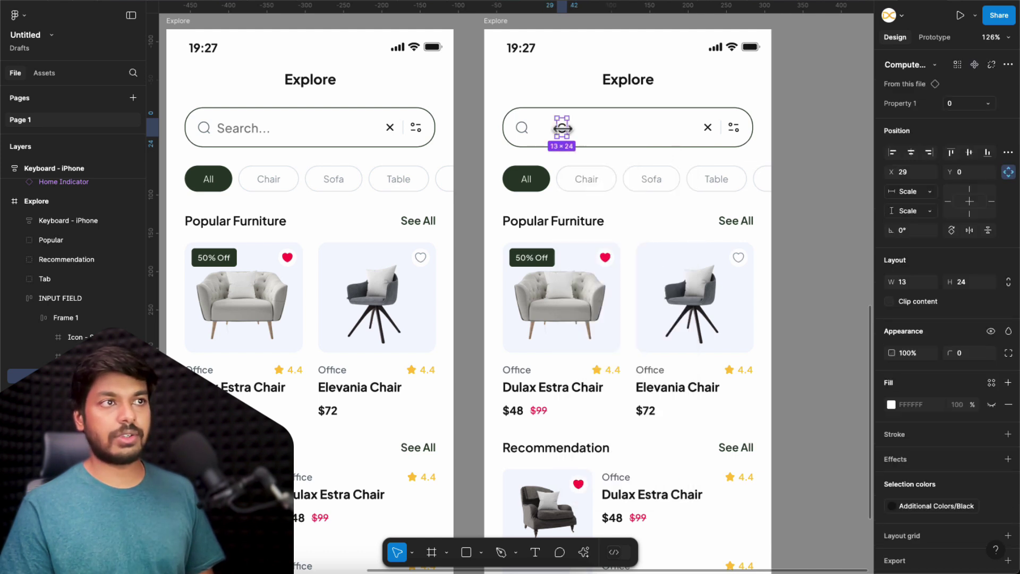
key(alt+a)
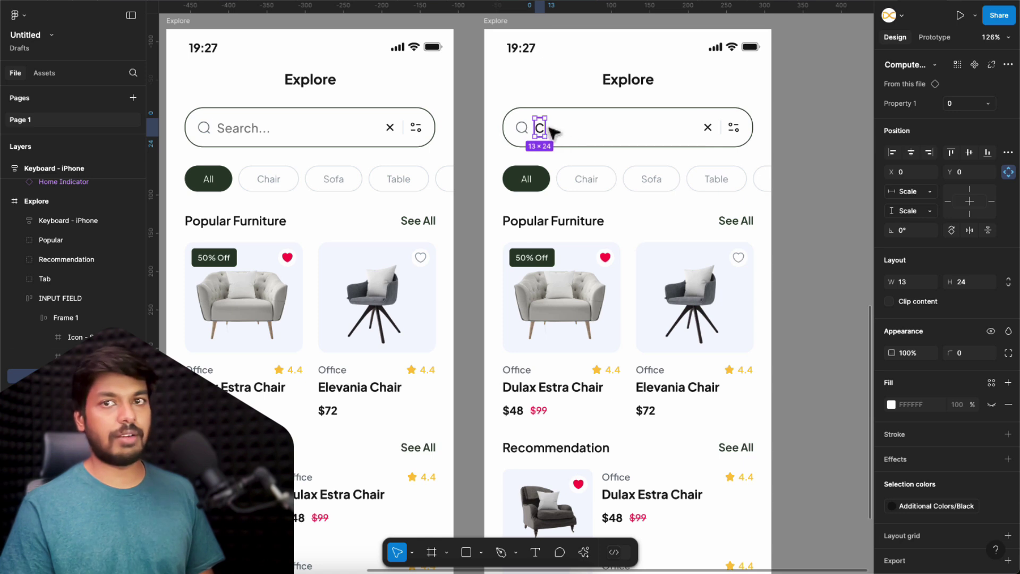
click(467, 157)
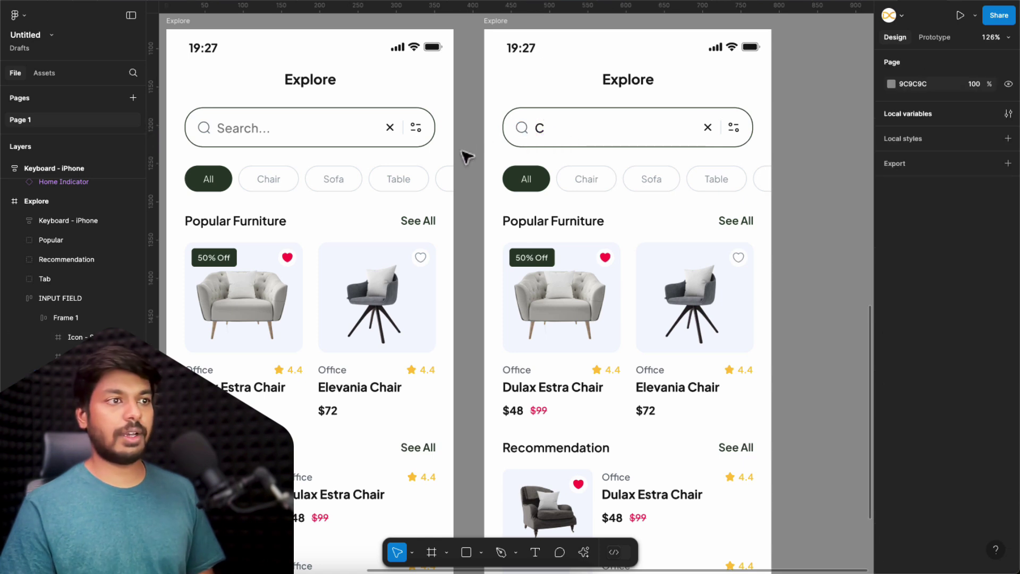
scroll(467, 157, down, 8)
click(519, 130)
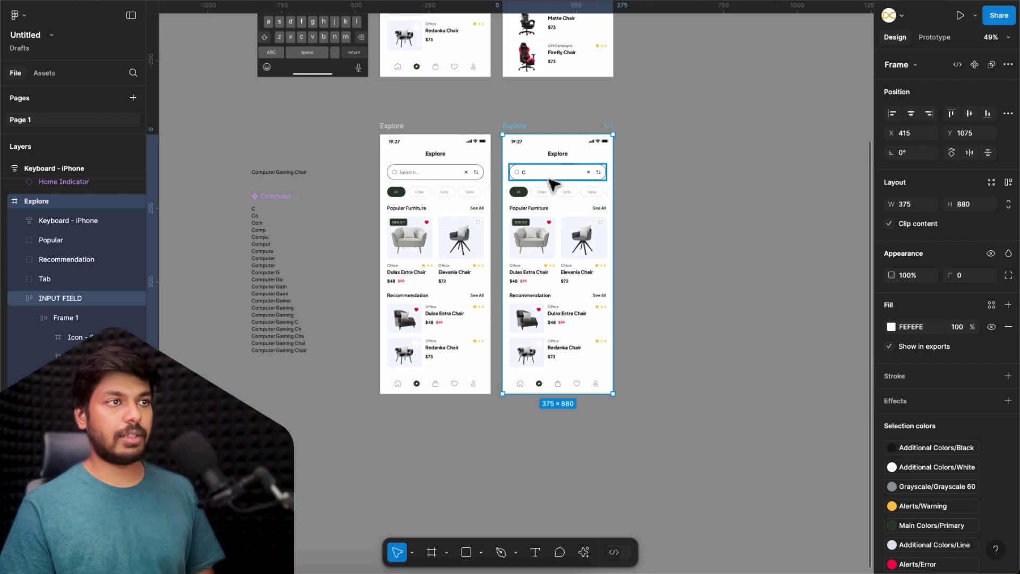
- Preview the second Explore screen's typing animation, then close the preview
key(shift+space)
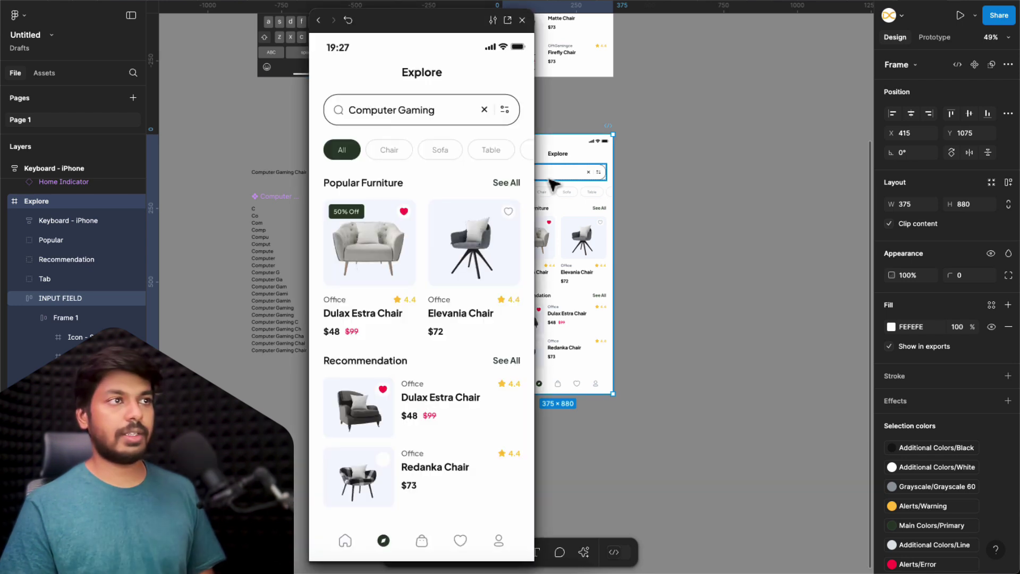
key(Escape)
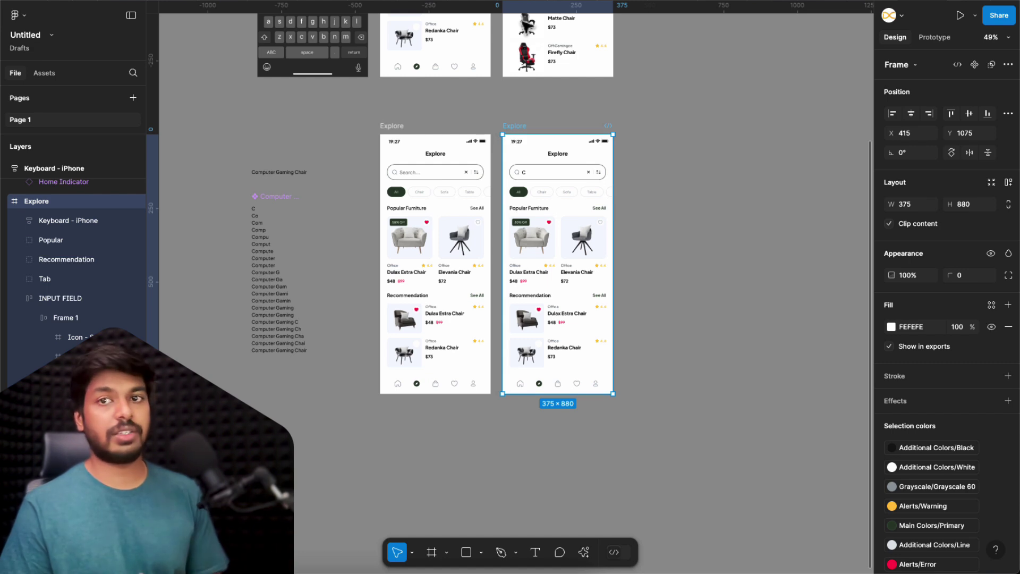
- Paste the iPhone keyboard into the second Explore screen and align it to the bottom edge
scroll(476, 140, up, 3)
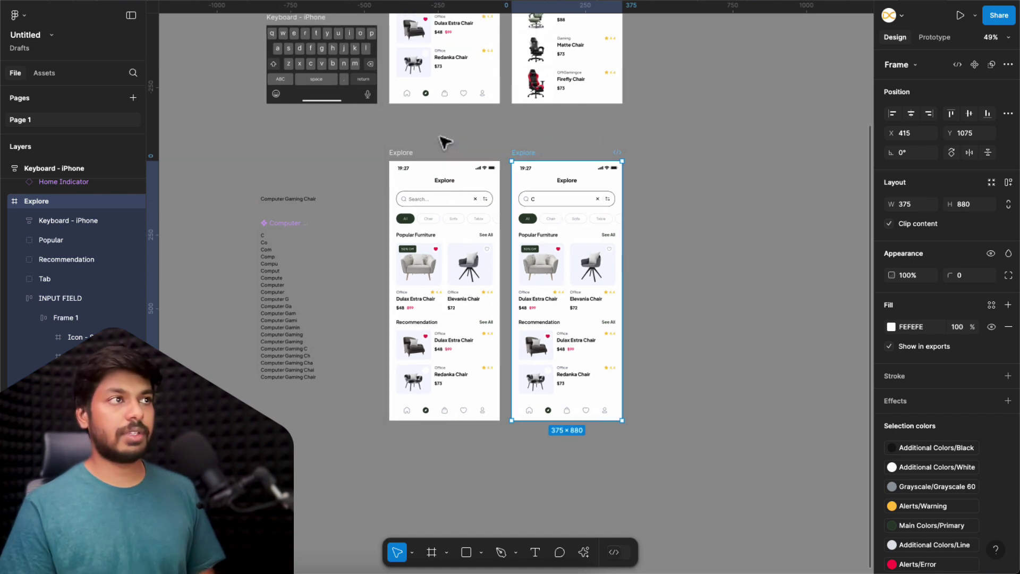
key(shift+Tab)
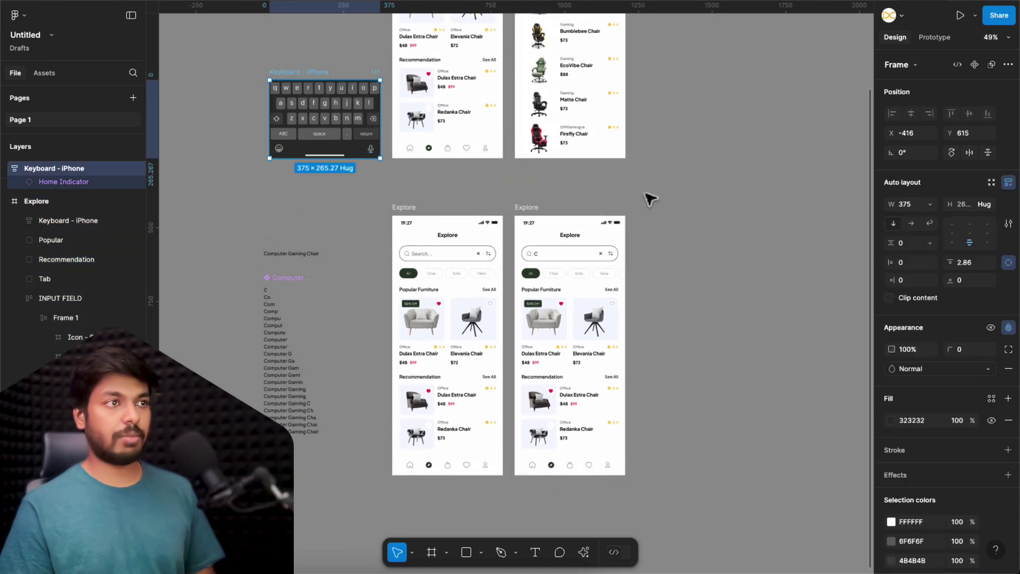
click(528, 208)
scroll(611, 412, up, 3)
key(ctrl+v)
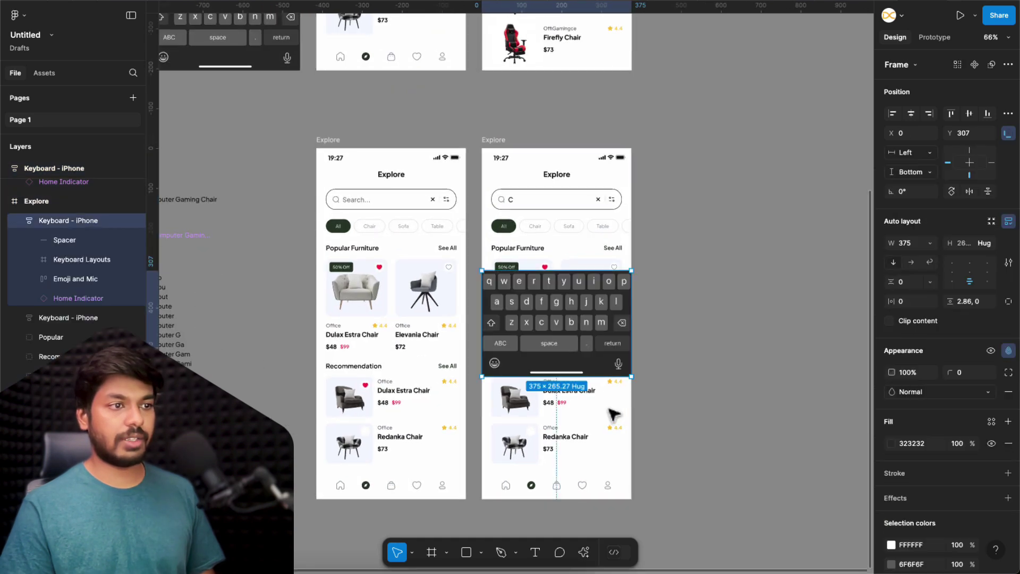
click(987, 113)
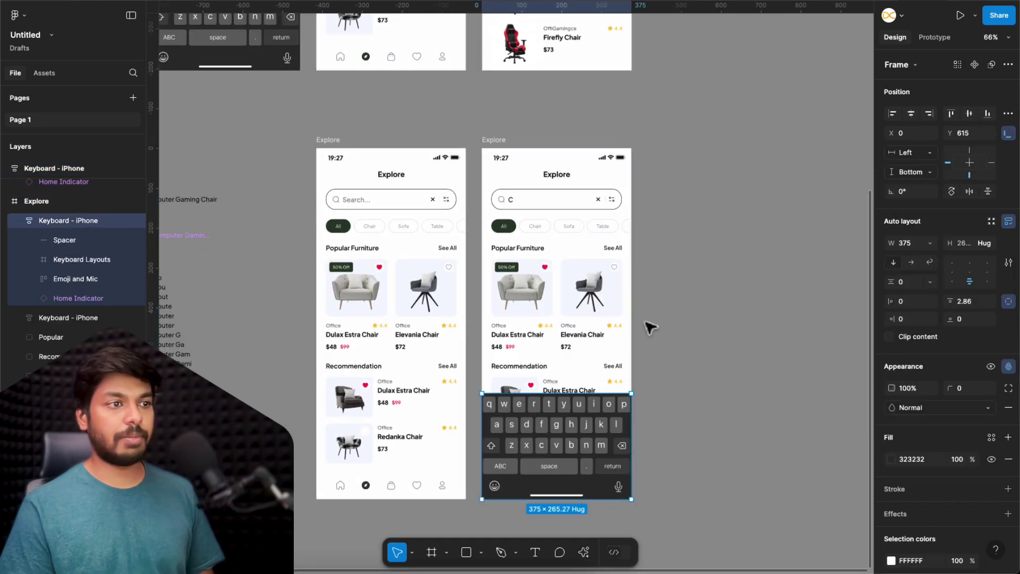
- Drag the stray keyboard copy down out of the first Explore screen
scroll(584, 371, down, 2)
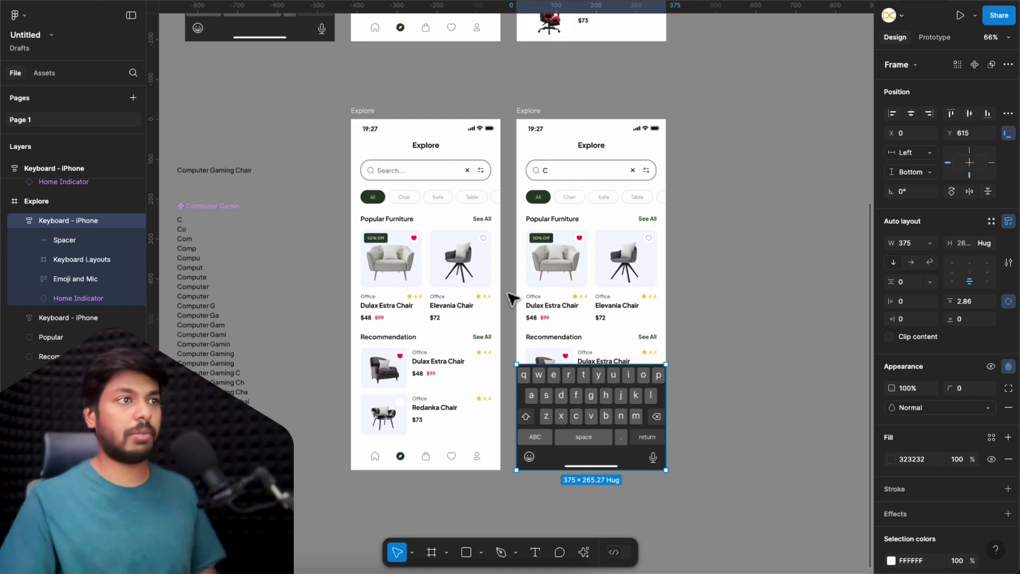
click(365, 111)
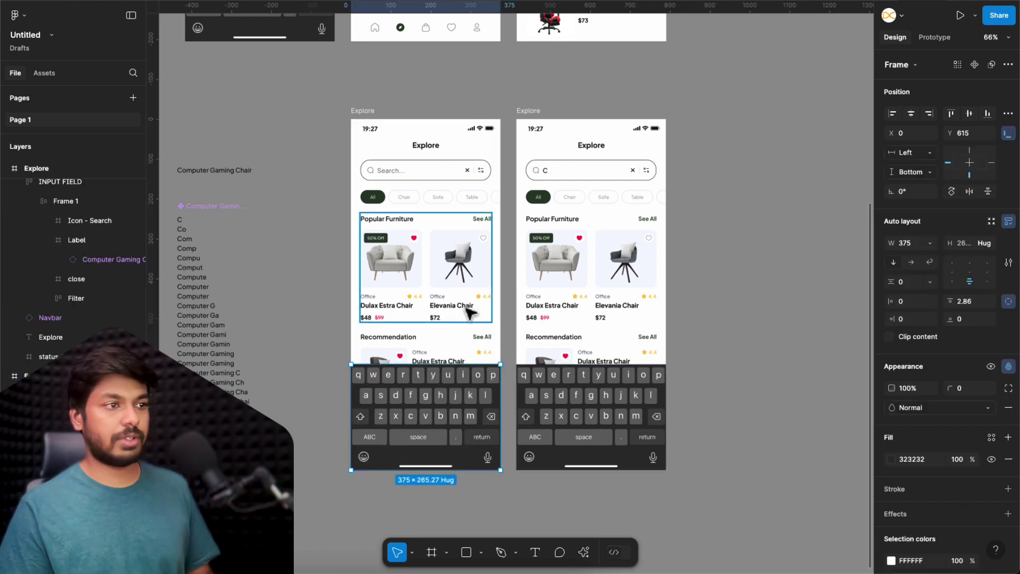
click(436, 396)
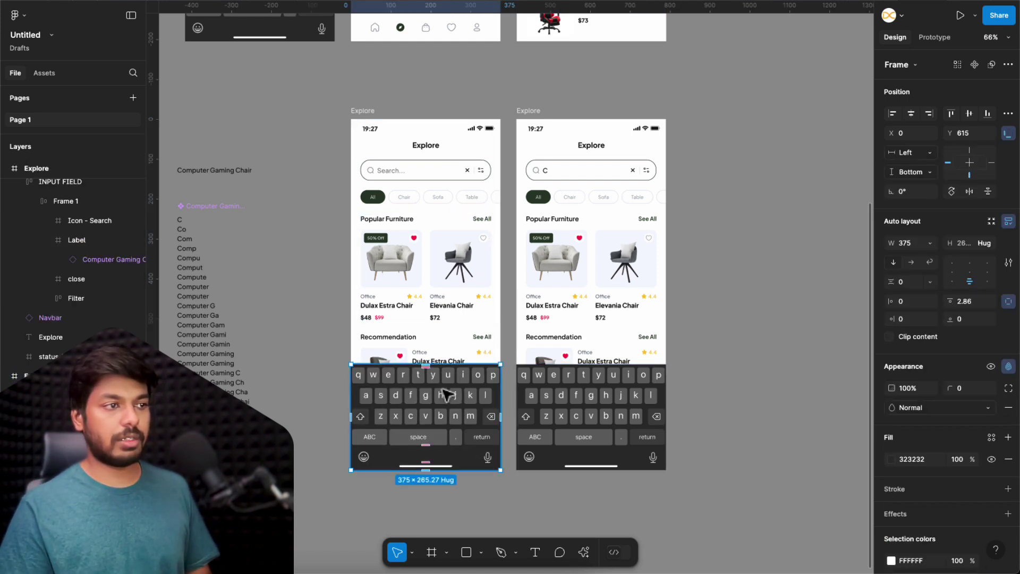
drag(445, 392, 448, 505)
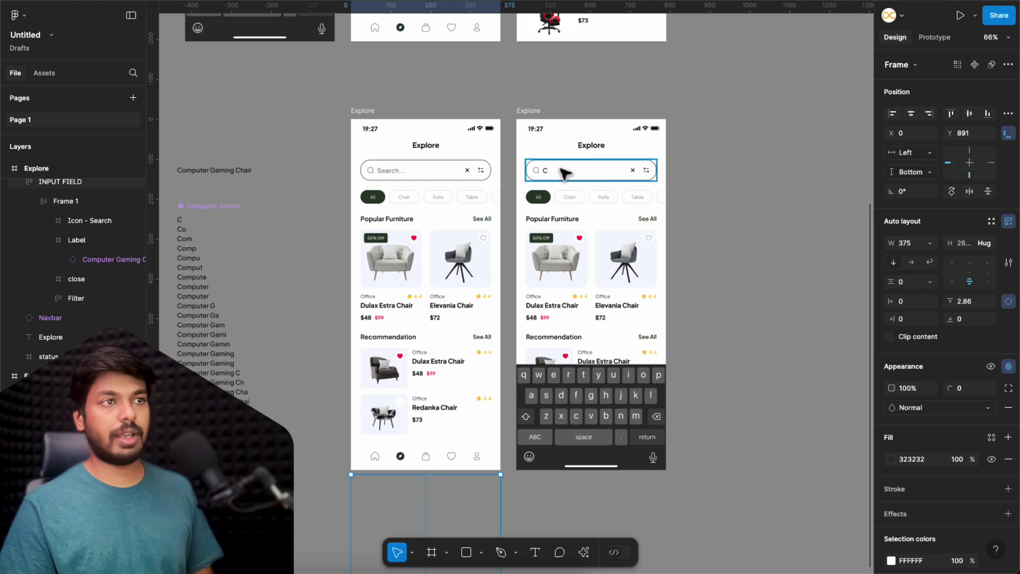
ctrl+scroll(611, 274, down, 3)
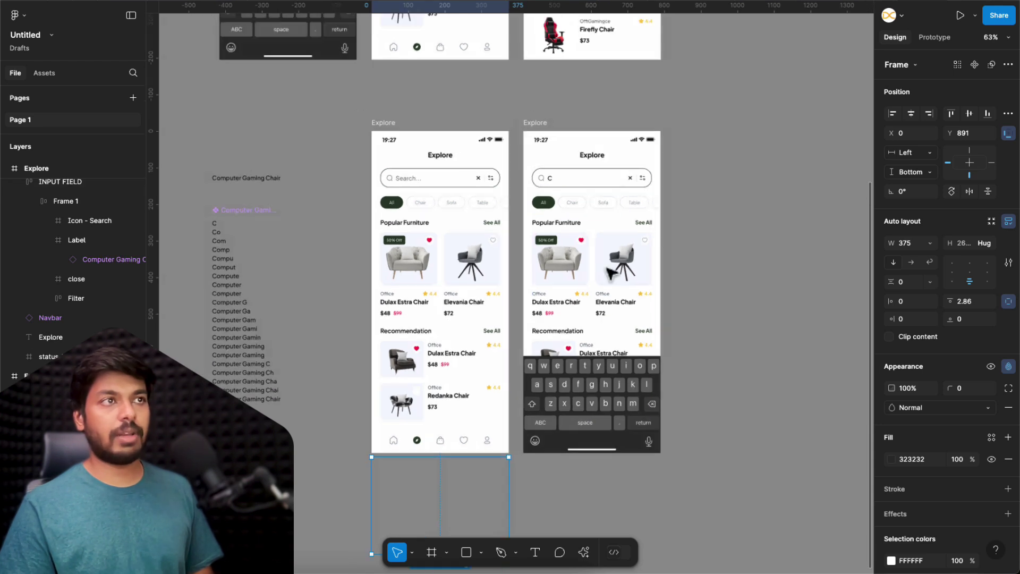
scroll(610, 273, up, 1)
- Duplicate the Search results screen beside the Explore screens
alt+drag(510, 18, 607, 304)
scroll(592, 407, down, 5)
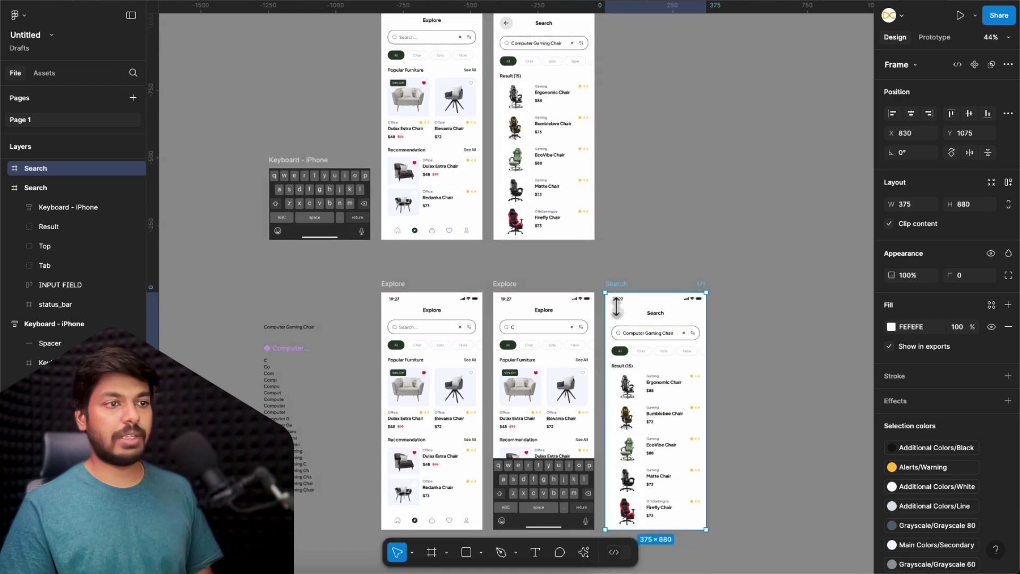
ctrl+scroll(591, 407, up, 5)
- Link the keyboard's return key On click to the Search screen with Smart animate
click(583, 394)
double_click(583, 394)
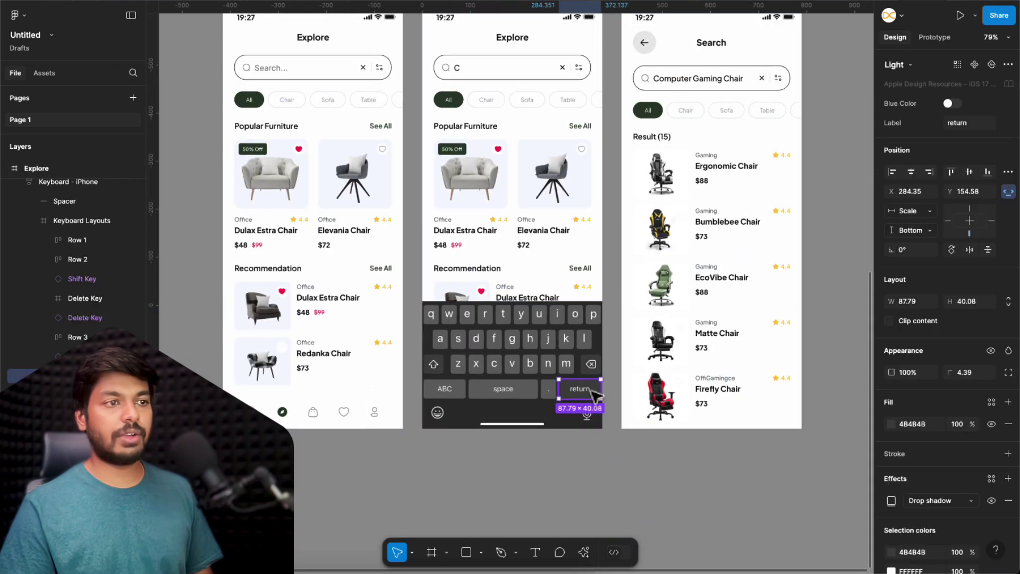
click(933, 37)
drag(604, 388, 684, 308)
click(668, 274)
click(667, 276)
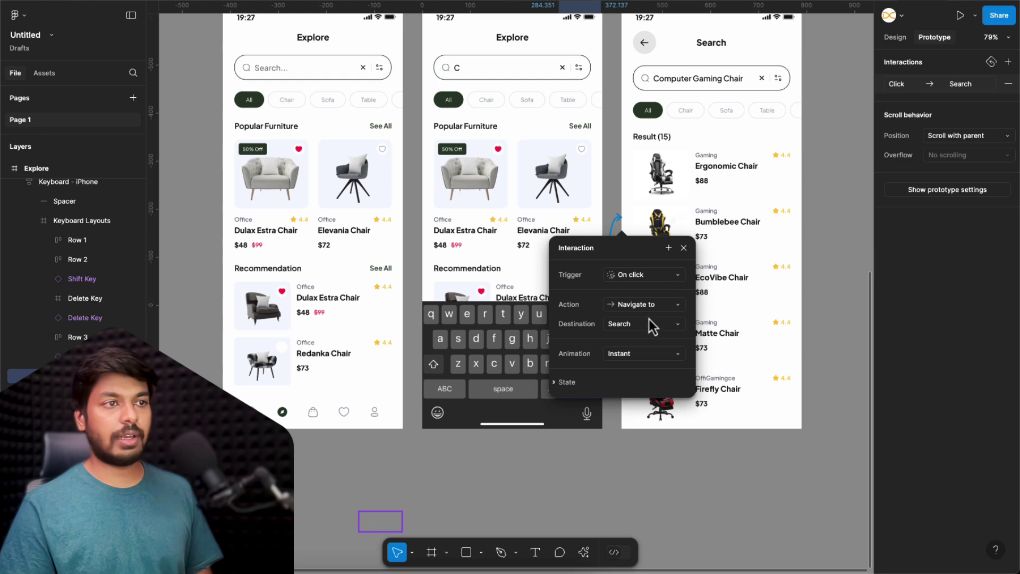
click(640, 329)
click(640, 329)
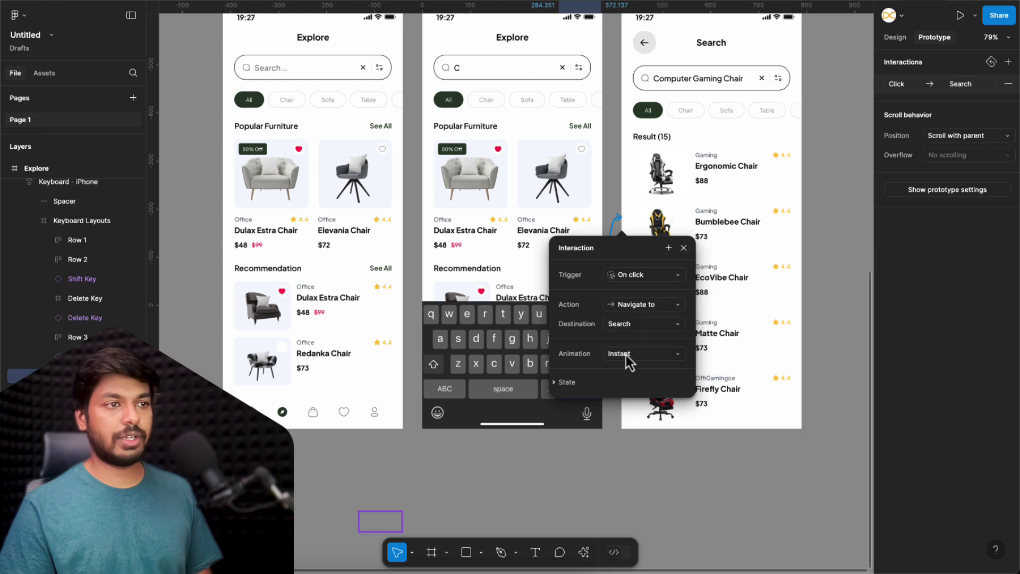
click(630, 355)
click(651, 387)
key(Escape)
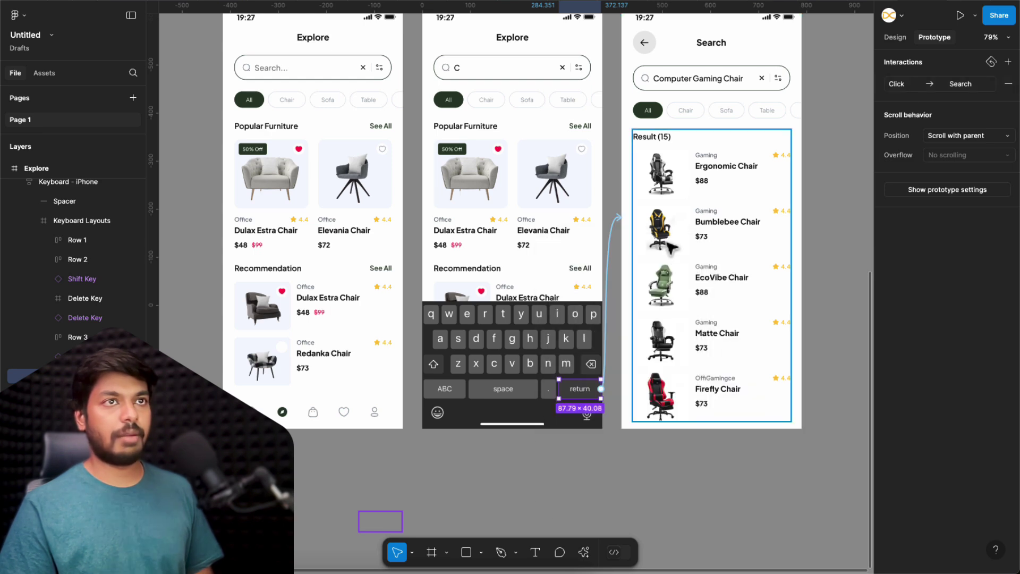
click(895, 38)
- Paste the iPhone keyboard into the Search screen and move it just below its bottom edge, to Y 899
click(510, 340)
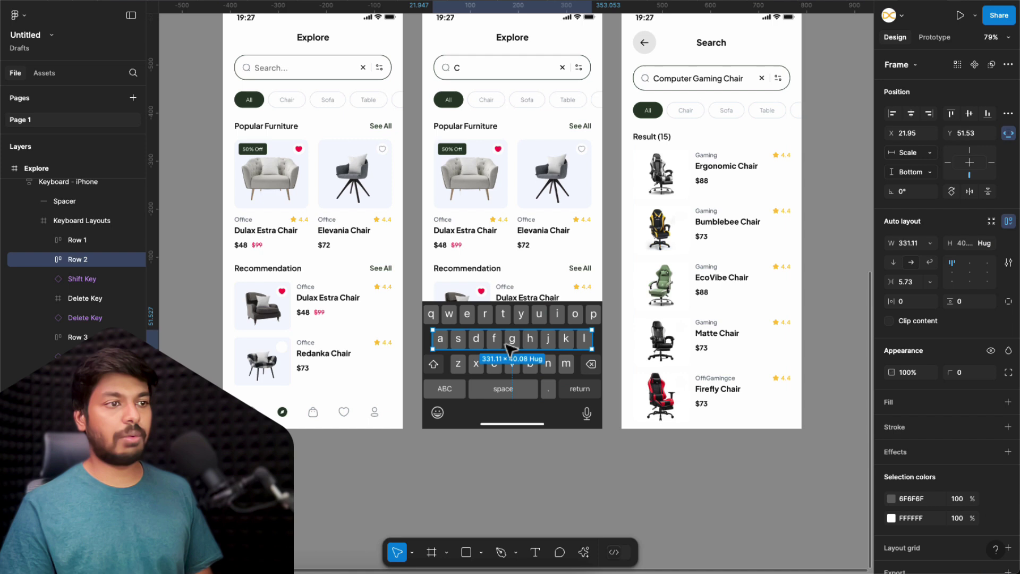
click(553, 409)
scroll(553, 410, up, 2)
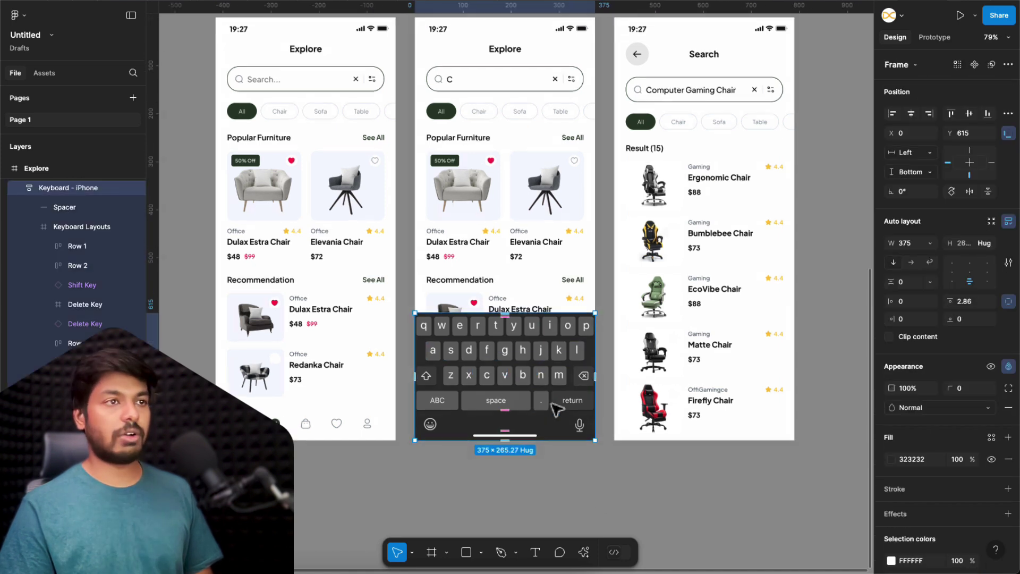
click(609, 39)
key(ctrl+v)
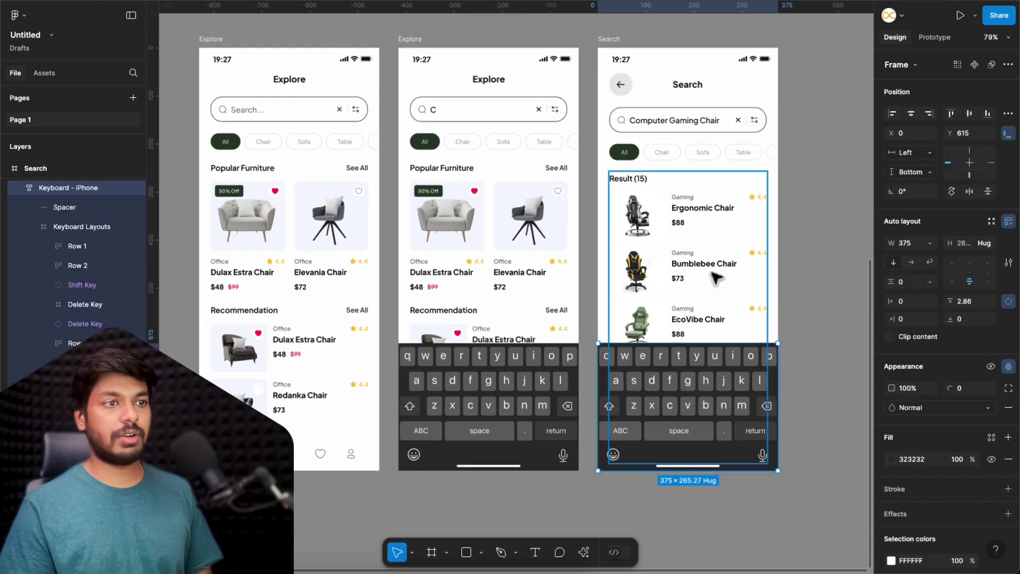
drag(701, 363, 721, 527)
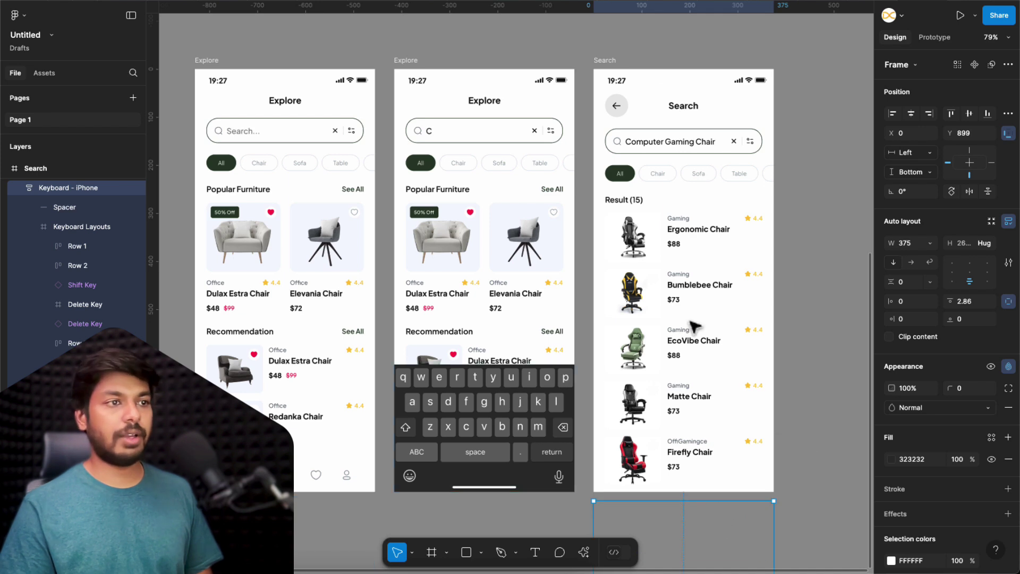
key(Escape)
scroll(693, 327, down, 3)
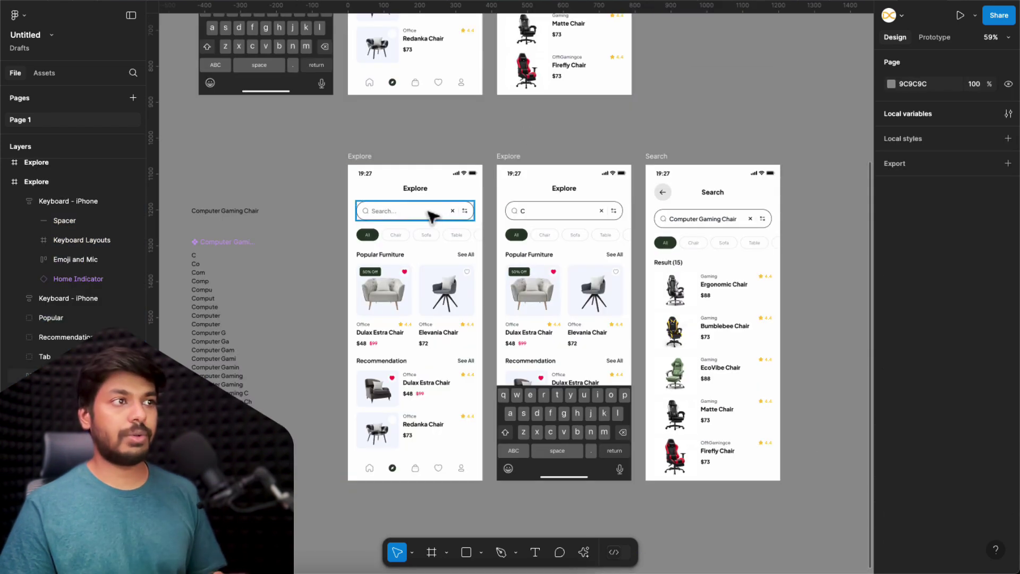
- Connect the first Explore search bar to the second Explore screen with Smart animate, Ease out, 300ms
click(395, 220)
click(938, 39)
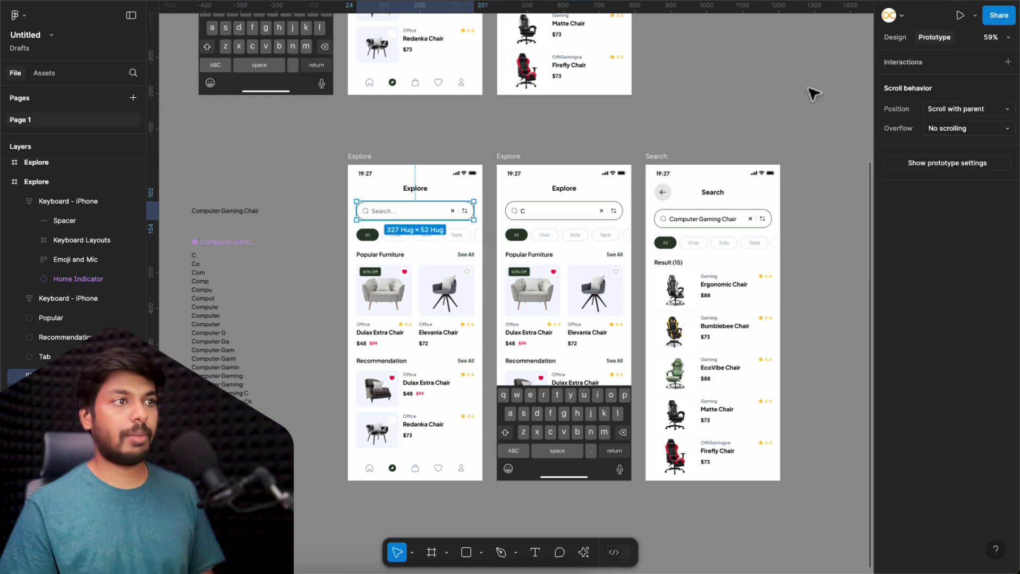
drag(474, 211, 567, 476)
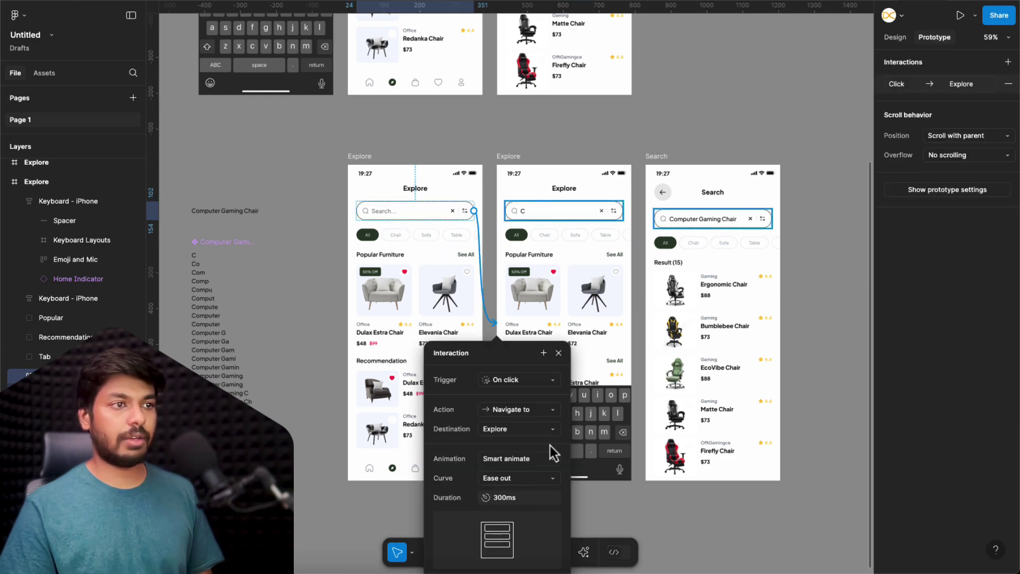
click(558, 353)
click(481, 158)
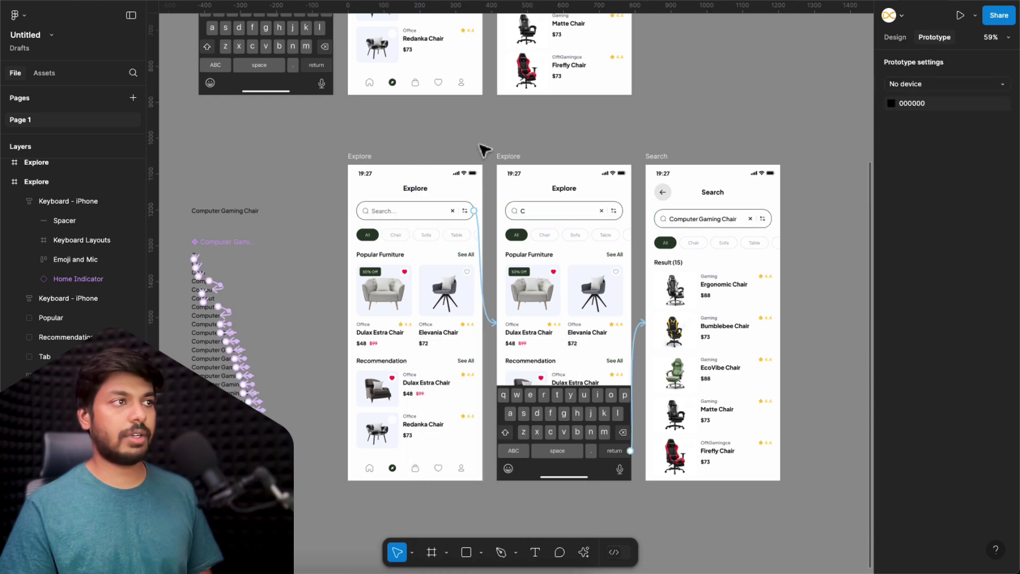
click(355, 157)
- Preview the Explore screen, tap its search bar, then tap return to land on Search Result (15)
key(shift+space)
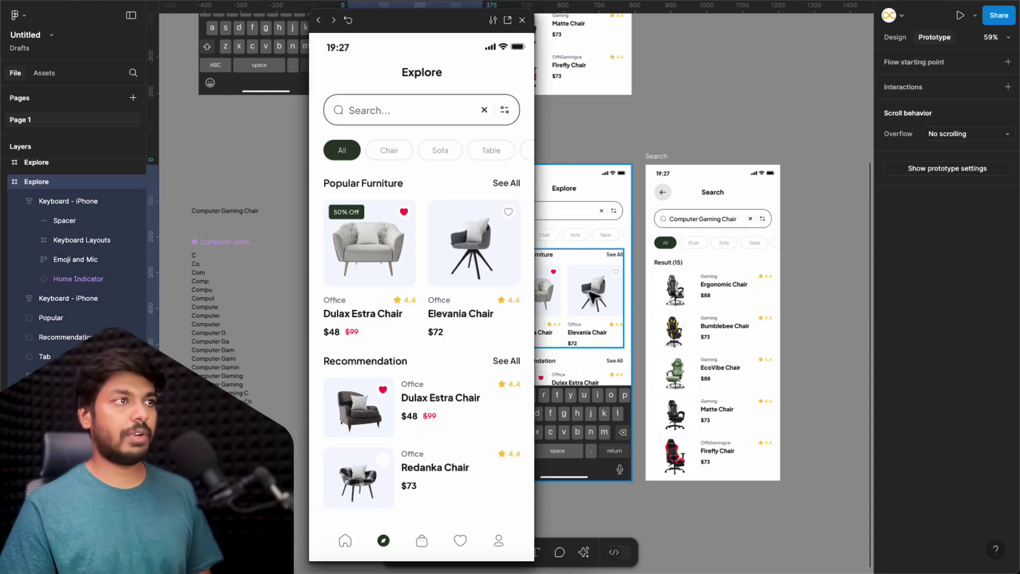
click(409, 114)
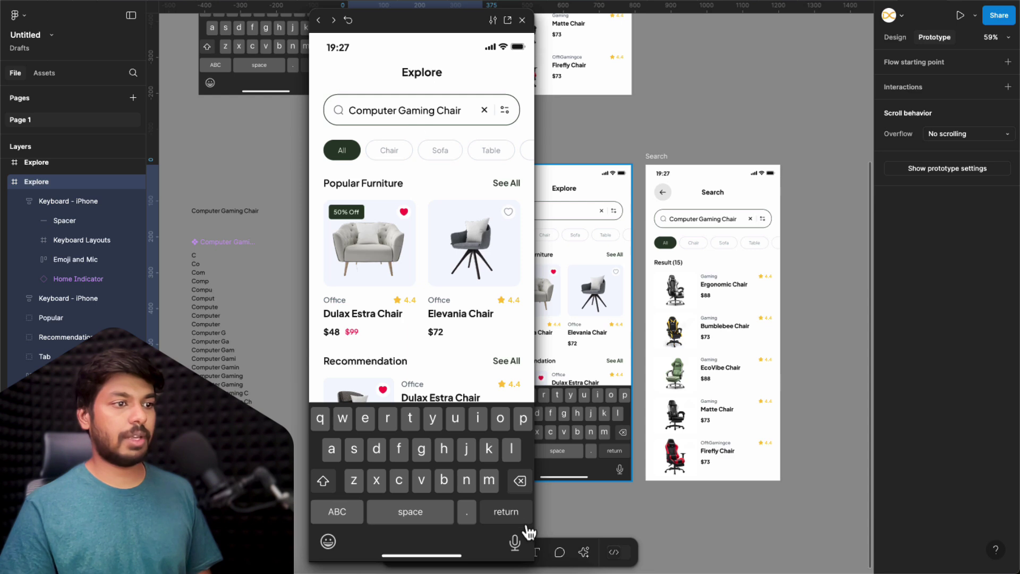
click(506, 511)
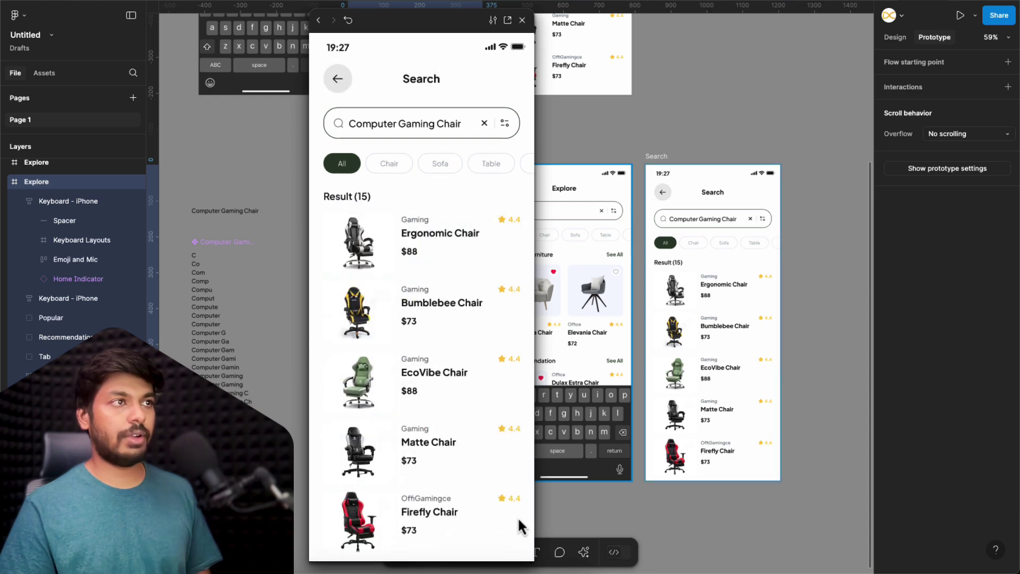